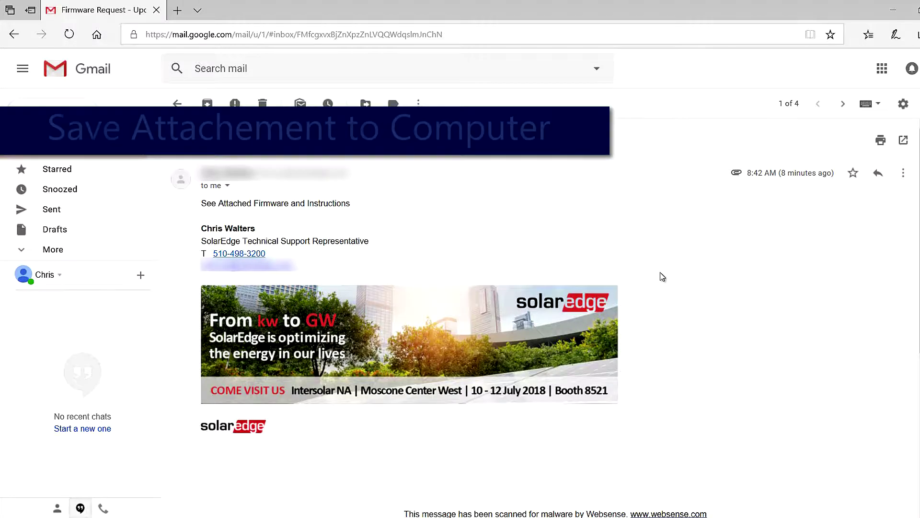
scroll(660, 275, "down", 5)
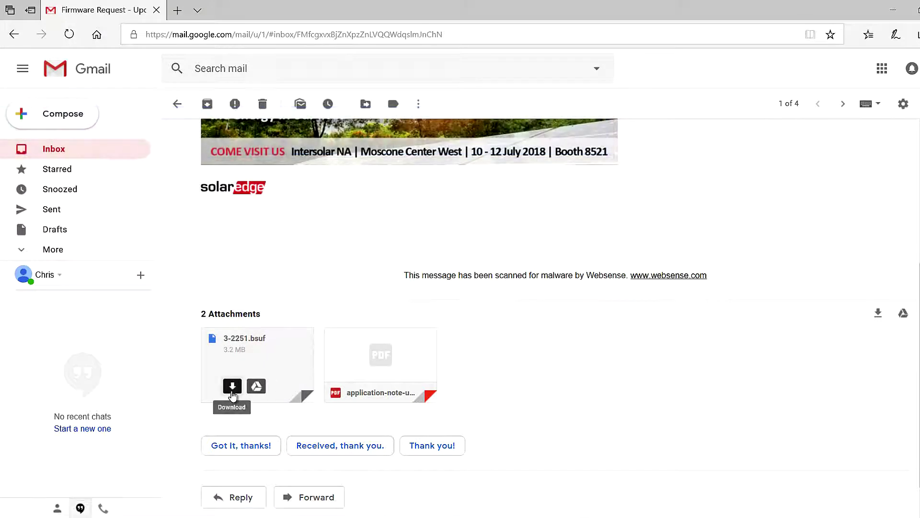
Download the 3-2251.bsuf attachment from Gmail, then select it in the Downloads folder.
left_click(232, 387)
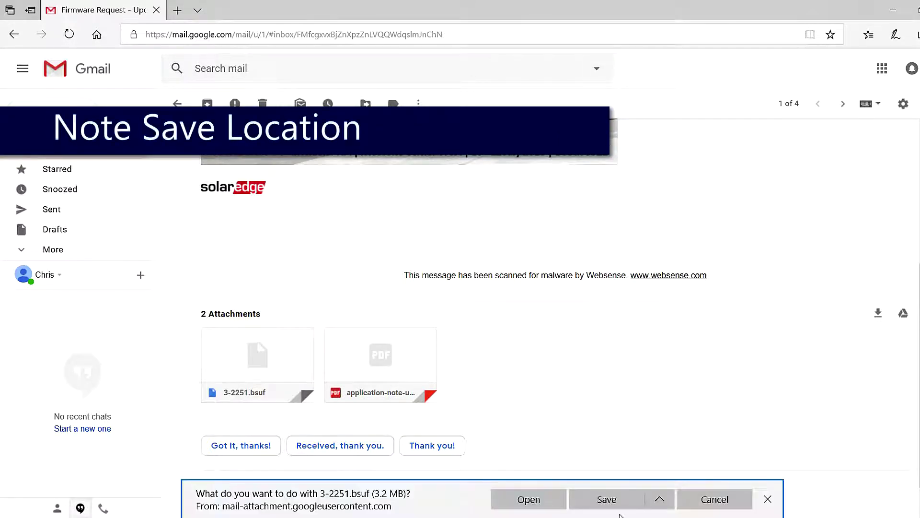
left_click(608, 504)
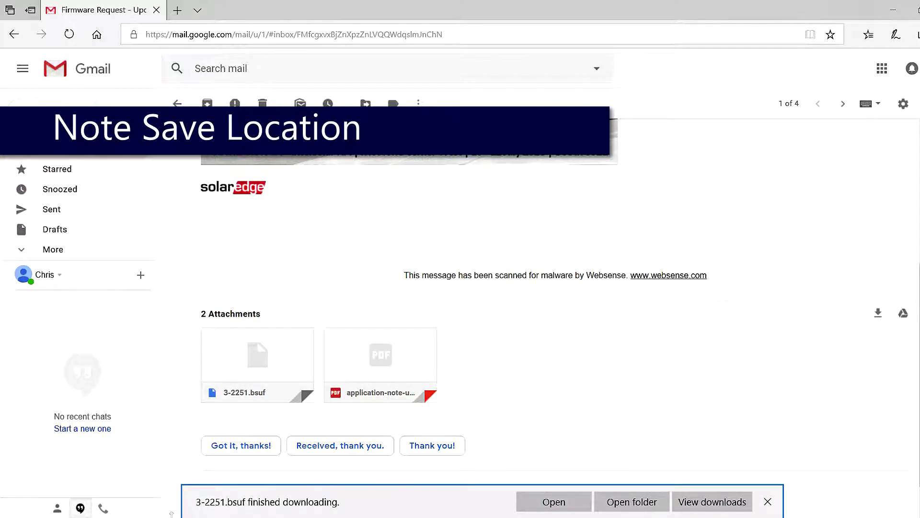
key("super")
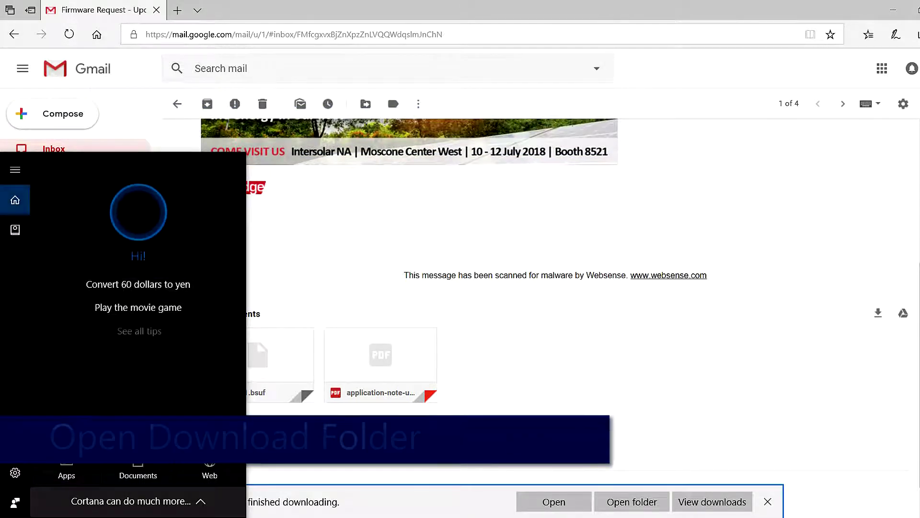
type("downloads")
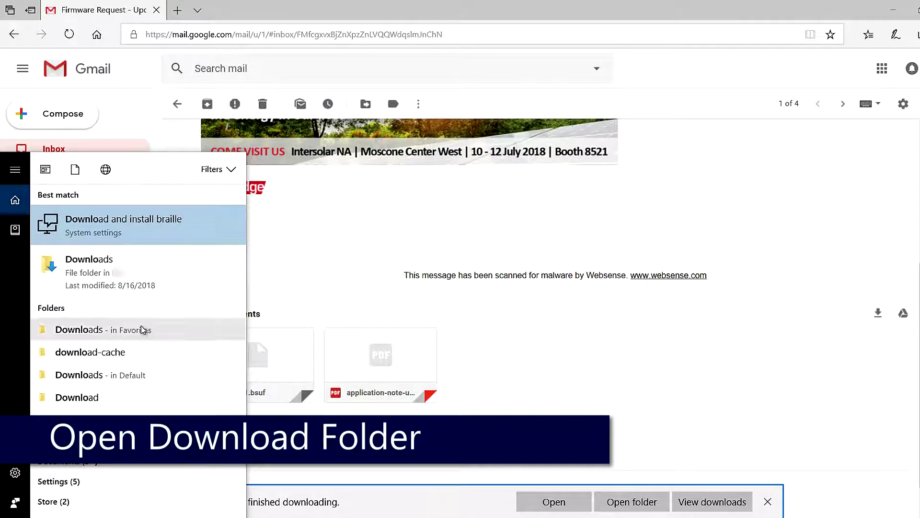
left_click(96, 264)
left_click(171, 151)
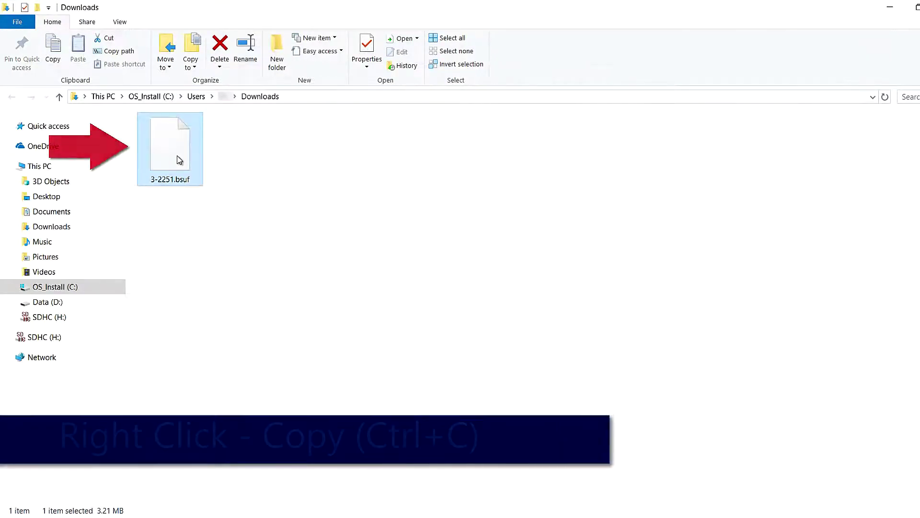
Copy 3-2251.bsuf from Downloads and go to the empty SDHC (H:) drive.
right_click(178, 160)
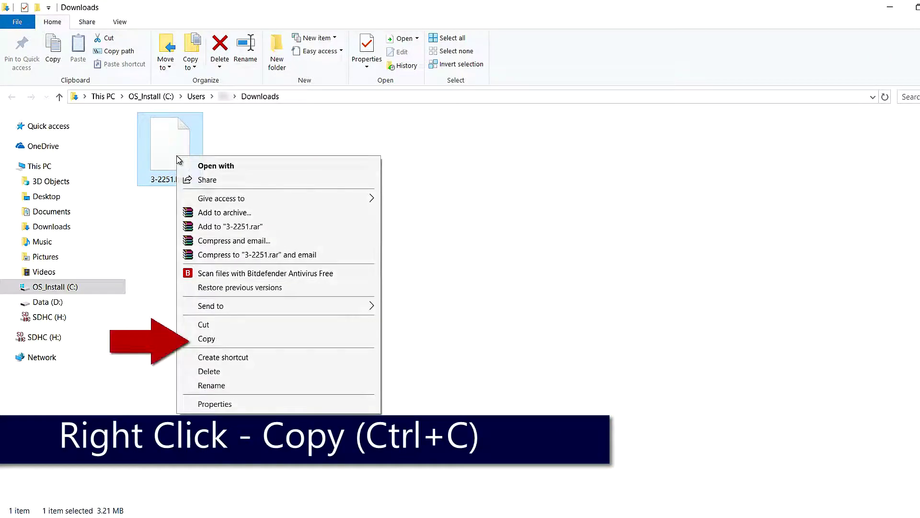
left_click(228, 344)
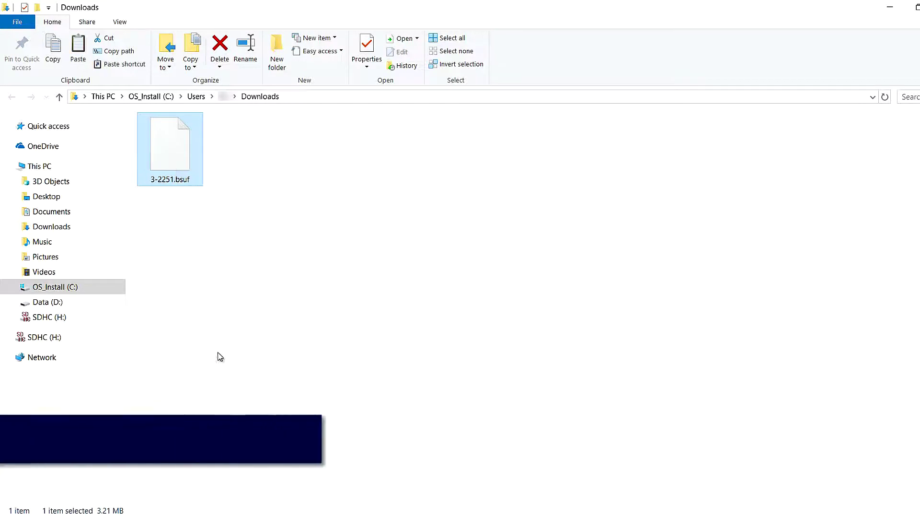
left_click(41, 343)
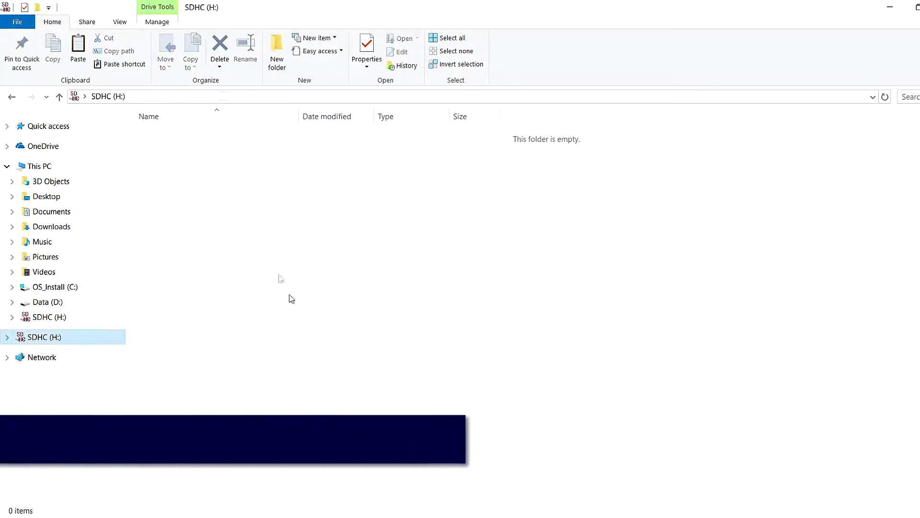
Paste the 3,292 KB 3-2251.bsuf file into the empty SDHC (H:) drive.
right_click(209, 195)
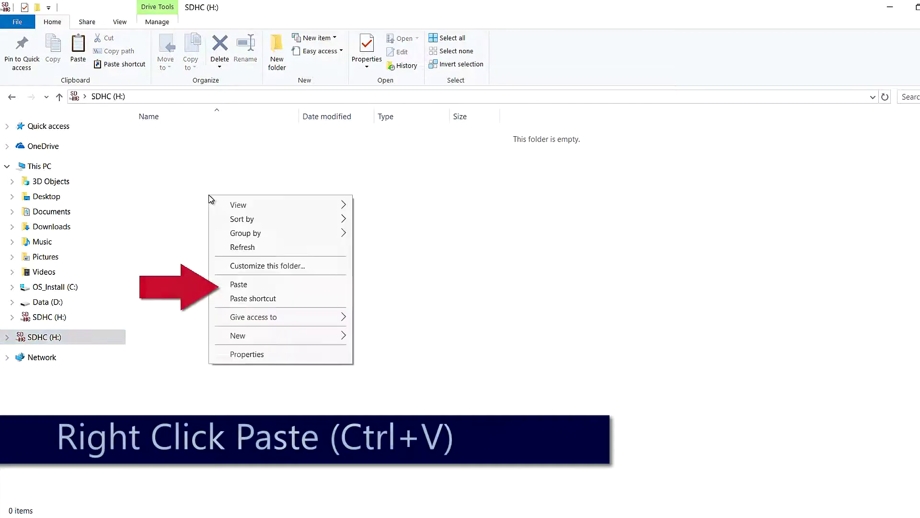
left_click(254, 286)
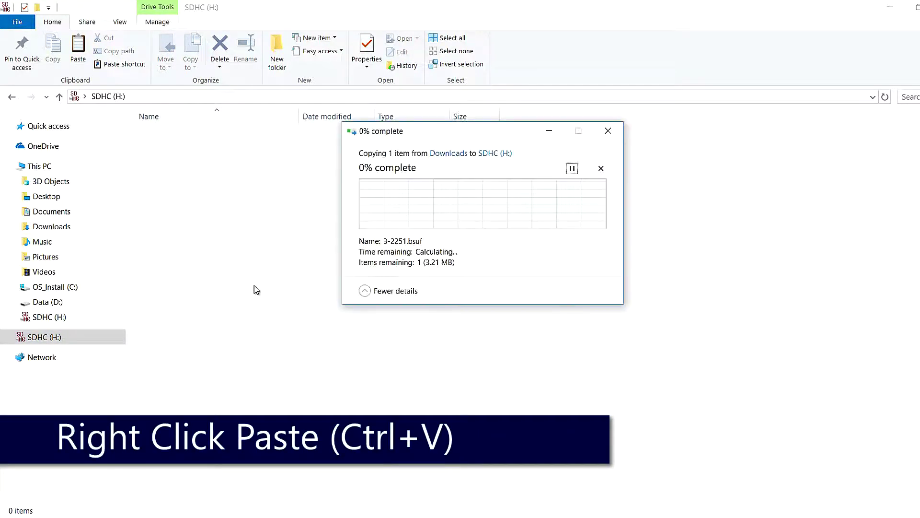